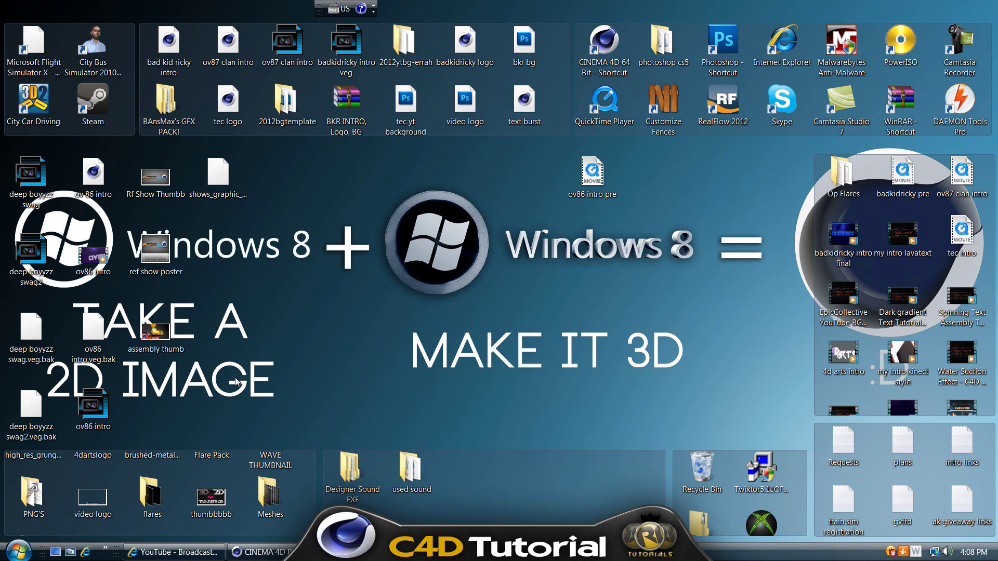
# Step: Bring the Cinema 4D R13 window with its empty untitled scene to the front
pyautogui.click(259, 552)
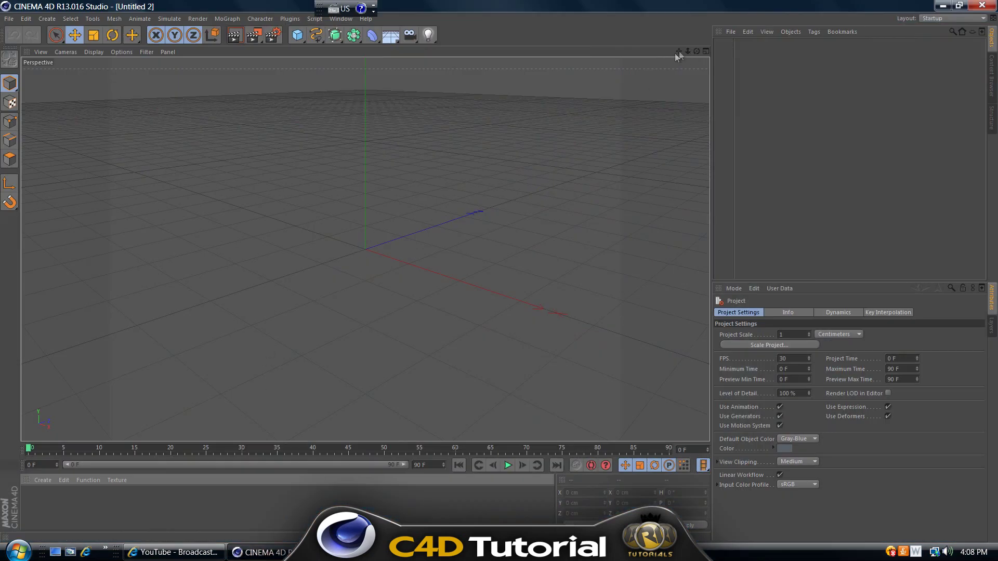
pyautogui.moveTo(678, 52); pyautogui.dragTo(498, 271)
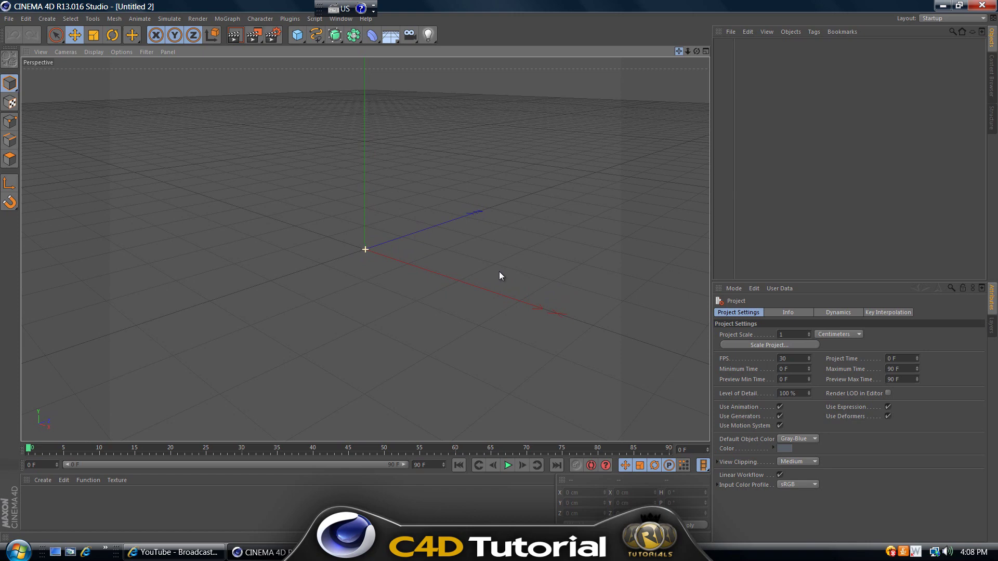
pyautogui.moveTo(499, 271); pyautogui.dragTo(500, 271)
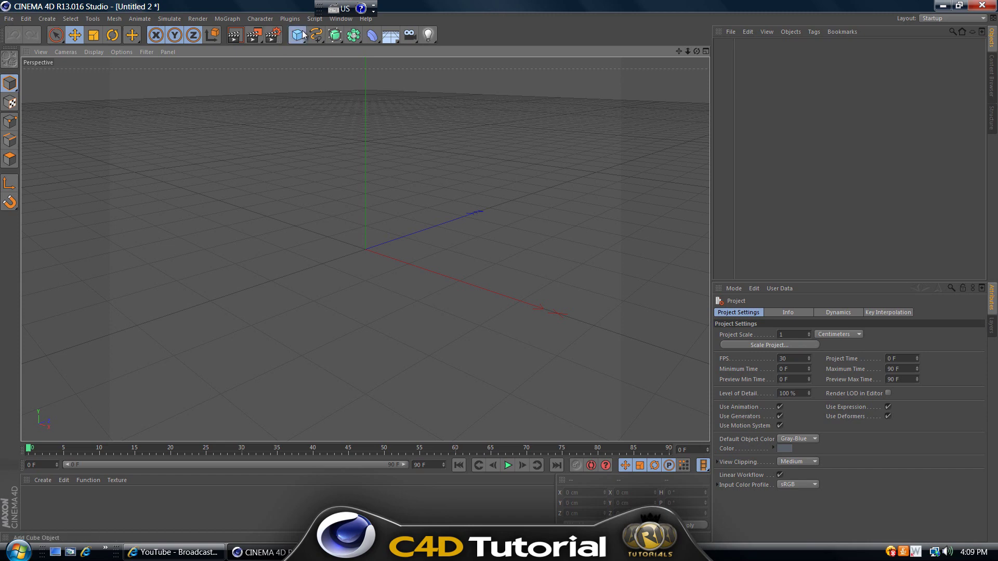
pyautogui.moveTo(297, 35); pyautogui.dragTo(395, 27)
# Step: Add a Floor and a MoText object reading 'Text' to the scene
pyautogui.click(394, 41)
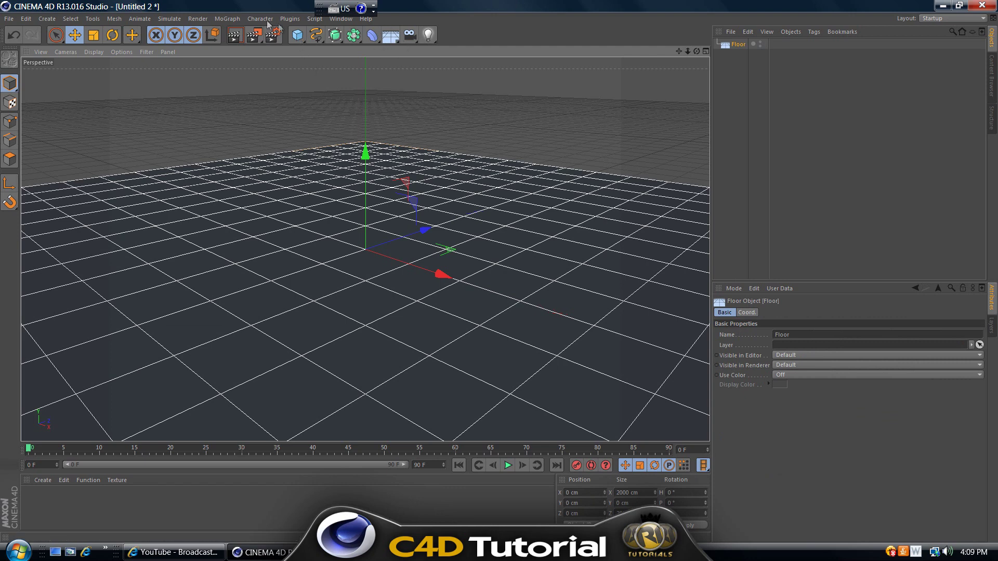
pyautogui.click(236, 19)
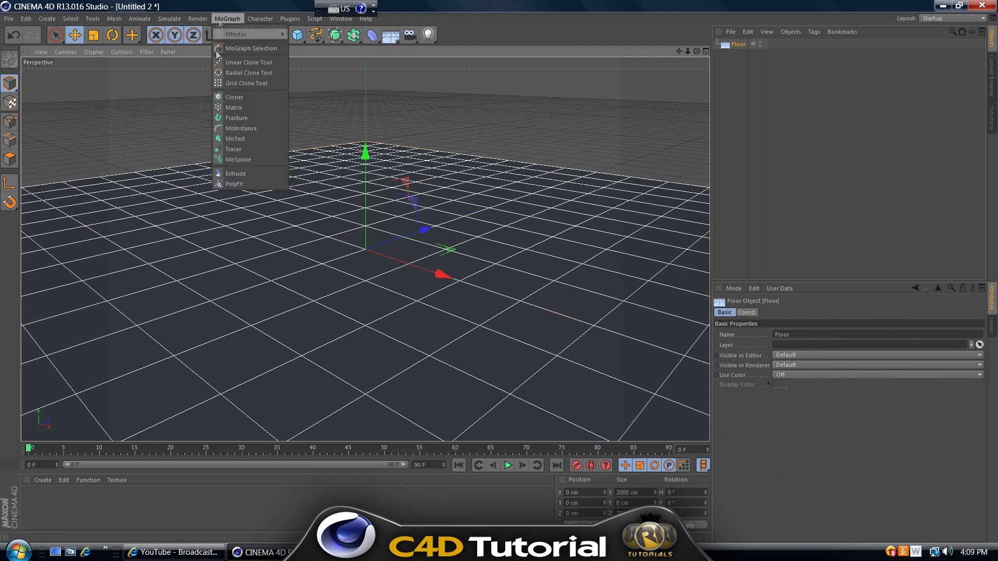
pyautogui.click(254, 145)
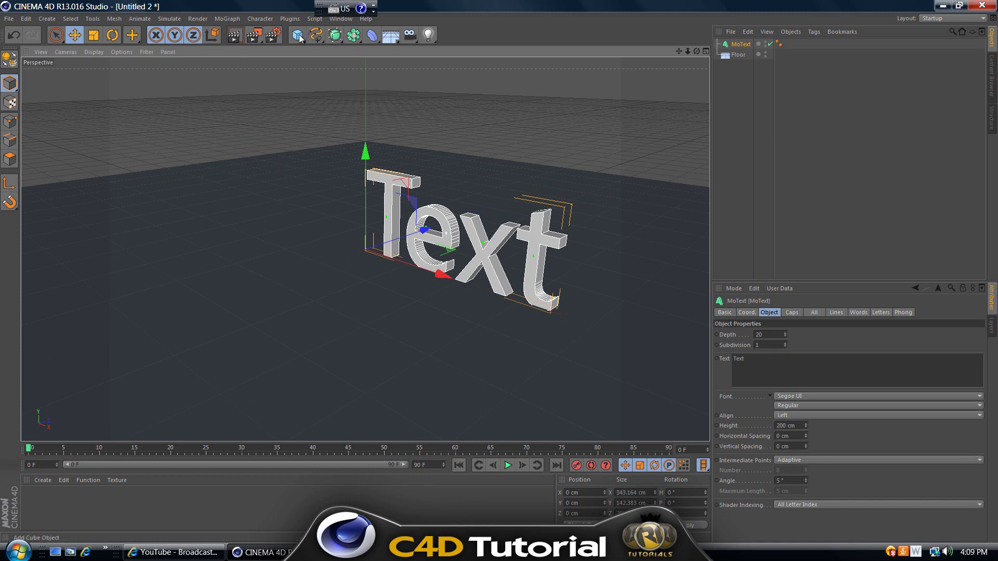
# Step: Add a Plane, resize it to about 793 × 795 cm, and raise it to Y 434 cm
pyautogui.moveTo(299, 38); pyautogui.dragTo(379, 64)
pyautogui.scroll(-5, 431, 266)
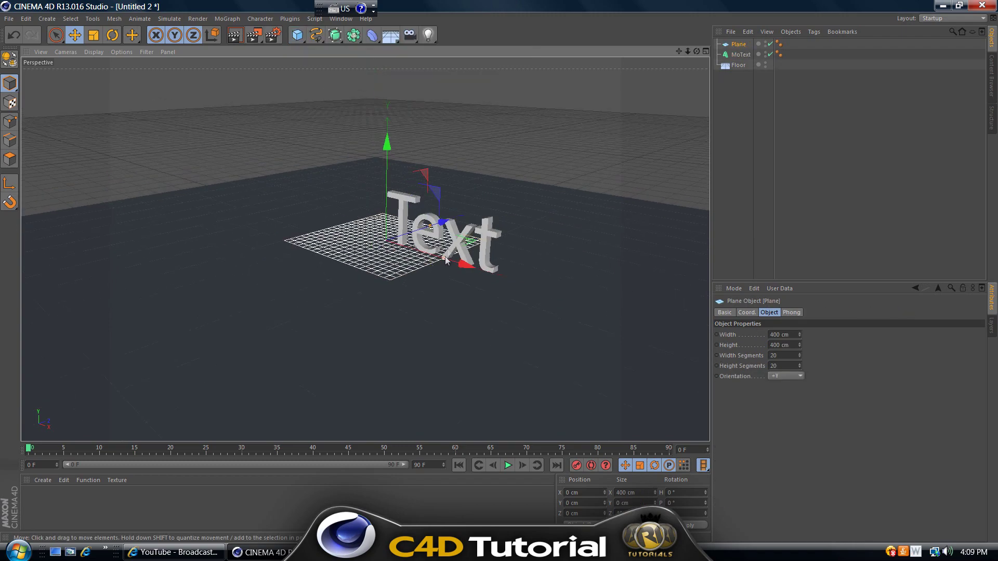
pyautogui.moveTo(445, 260); pyautogui.dragTo(514, 280)
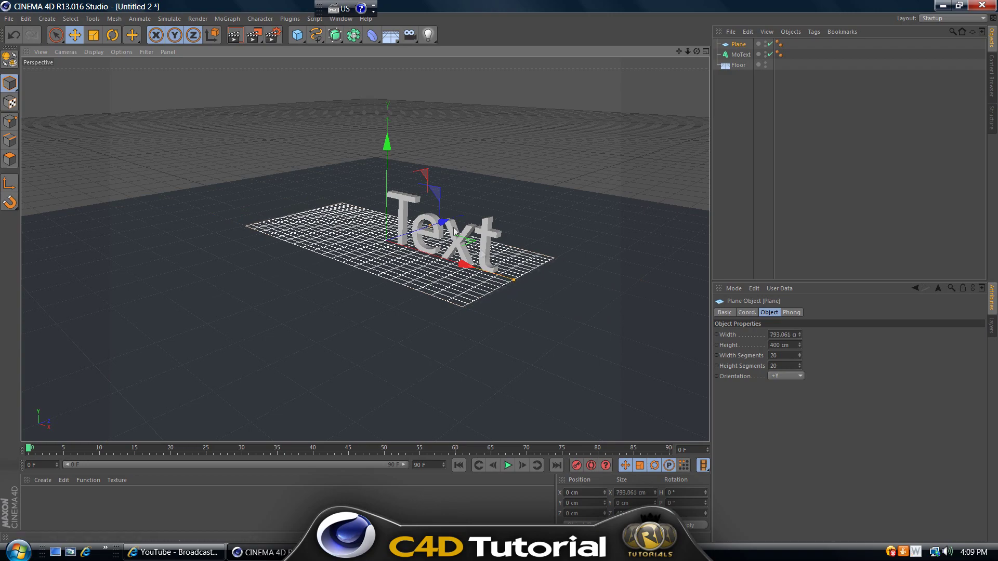
pyautogui.moveTo(446, 228); pyautogui.dragTo(466, 207)
pyautogui.moveTo(387, 148); pyautogui.dragTo(498, 273)
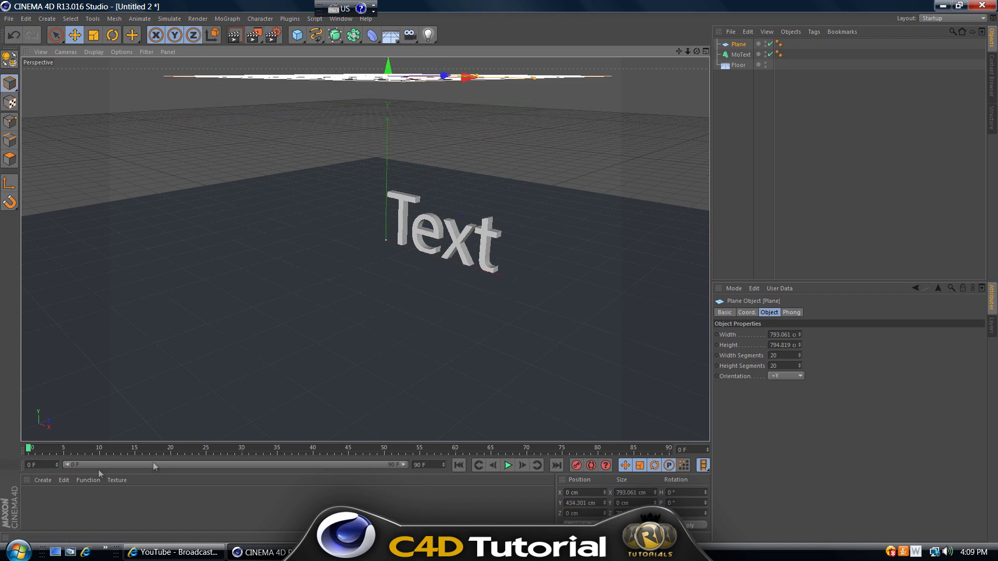
# Step: Create a material named Mat and enable its Luminance channel so it glows pure white
pyautogui.doubleClick(39, 503)
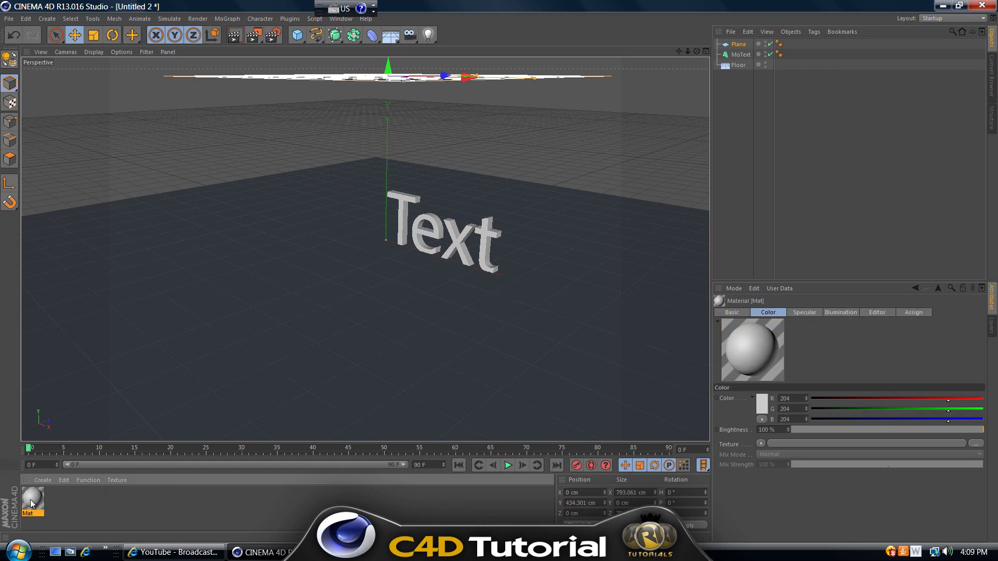
pyautogui.doubleClick(32, 497)
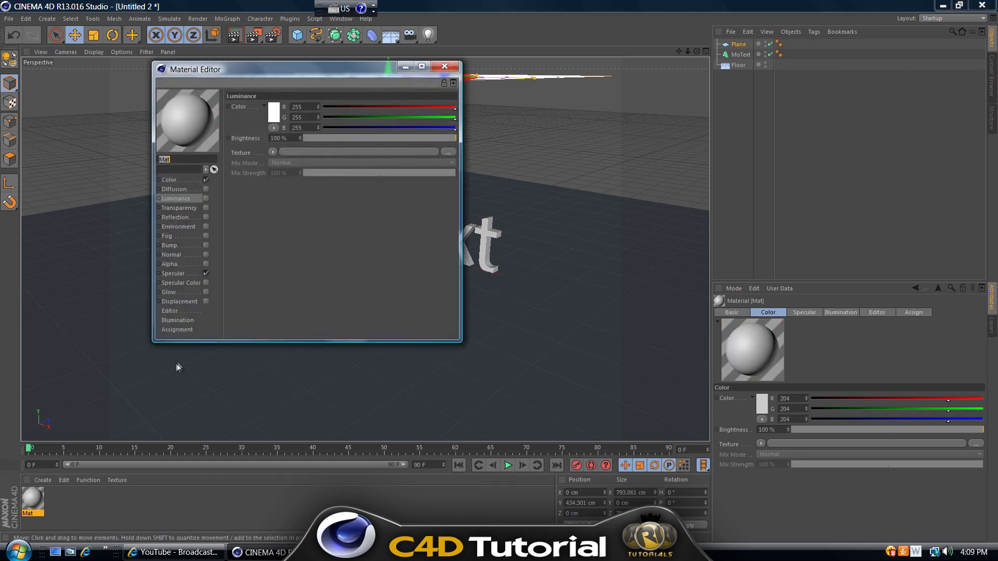
pyautogui.click(206, 197)
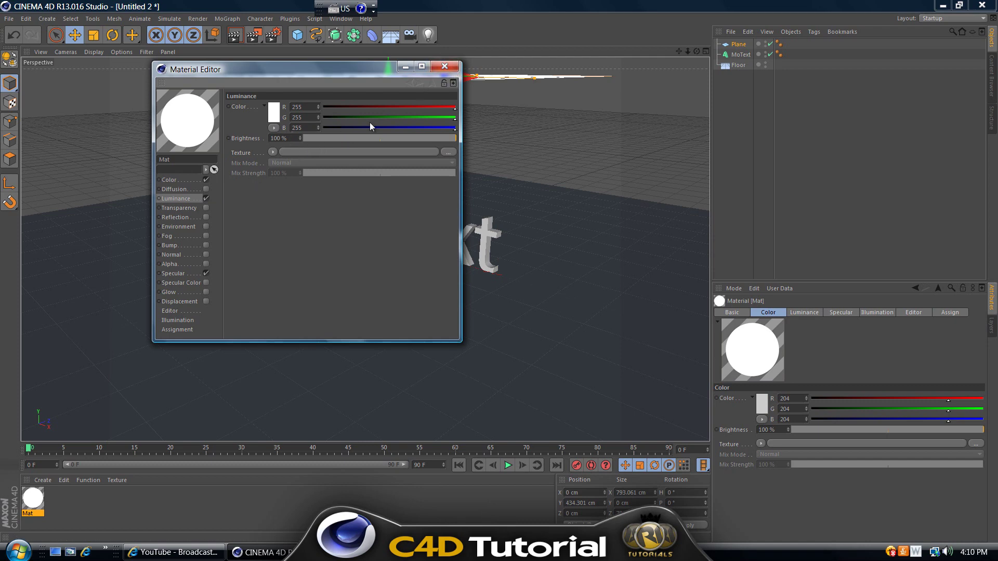
pyautogui.click(445, 66)
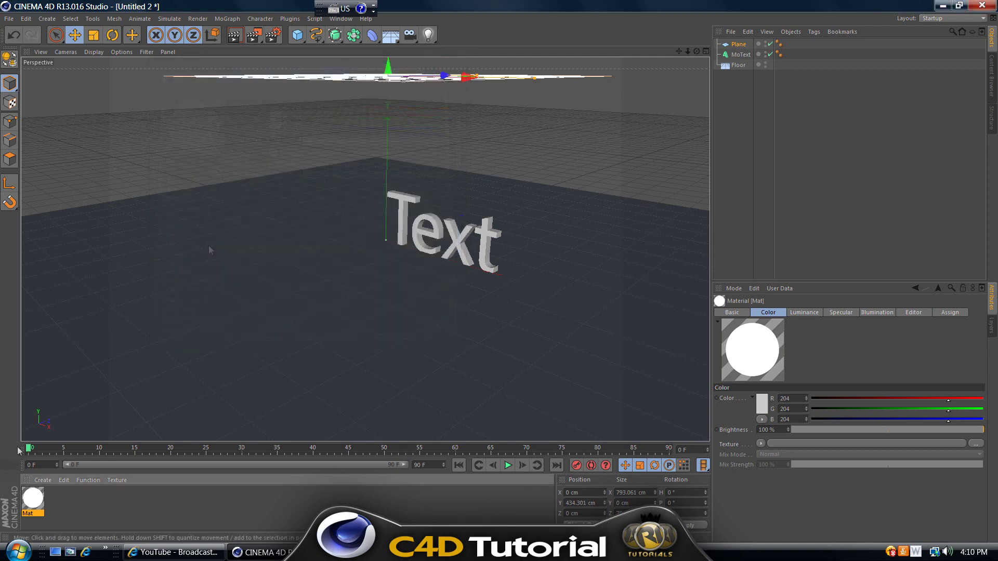
# Step: Apply Mat to the overhead plane and move the MoText left to X −190.166 cm
pyautogui.moveTo(31, 507); pyautogui.dragTo(392, 78)
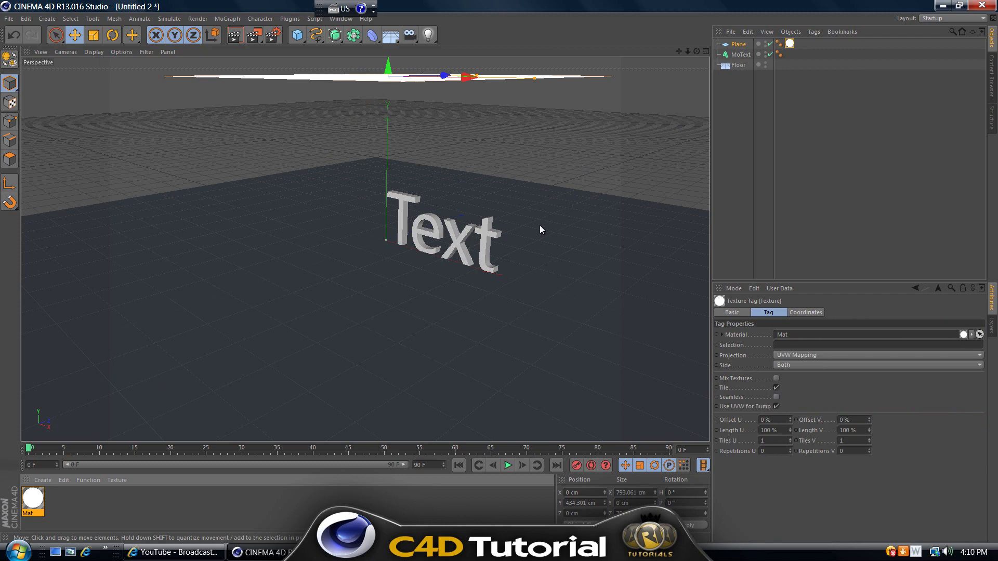
pyautogui.click(417, 244)
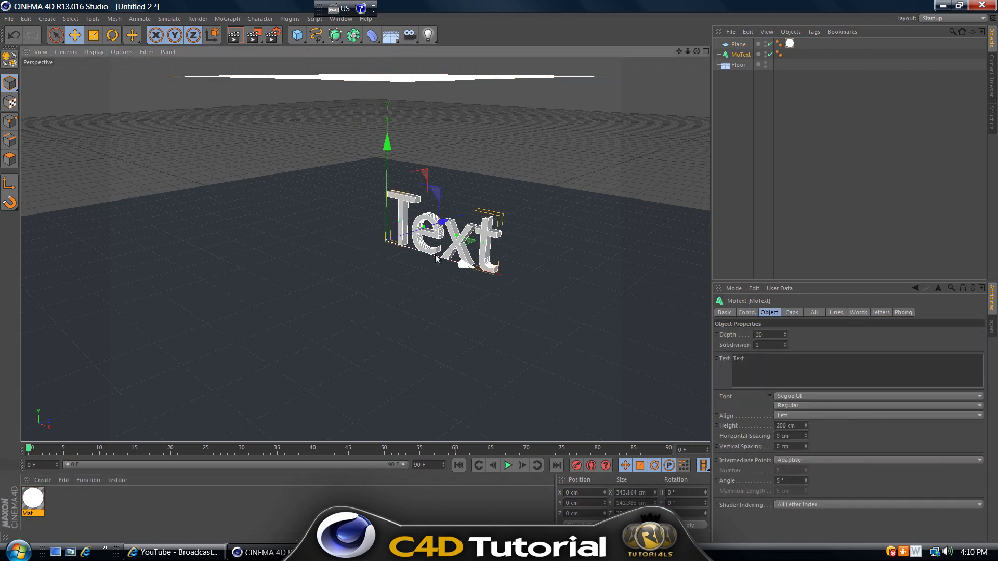
pyautogui.moveTo(462, 264); pyautogui.dragTo(413, 240)
pyautogui.scroll(3, 381, 217)
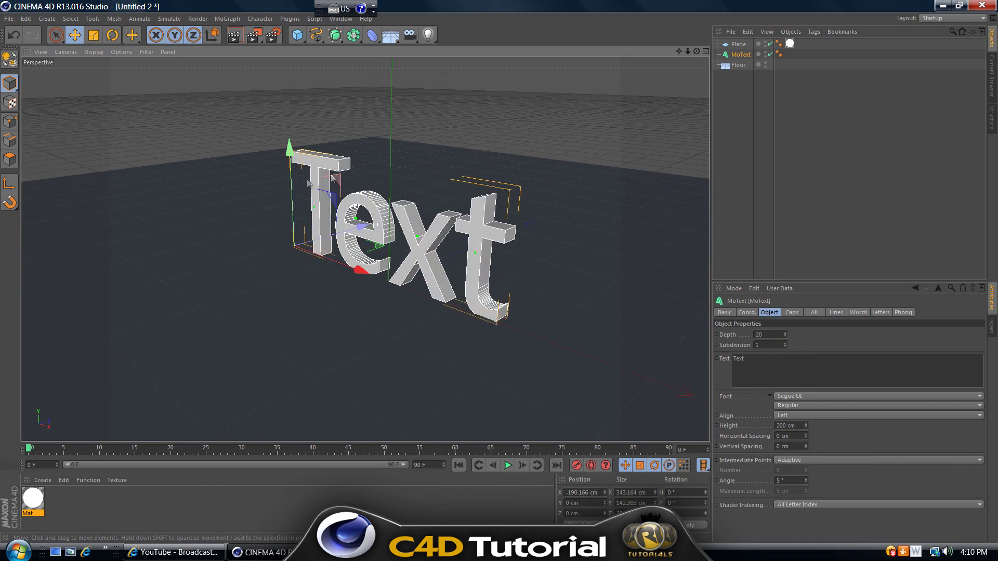
pyautogui.moveTo(684, 51); pyautogui.dragTo(500, 271)
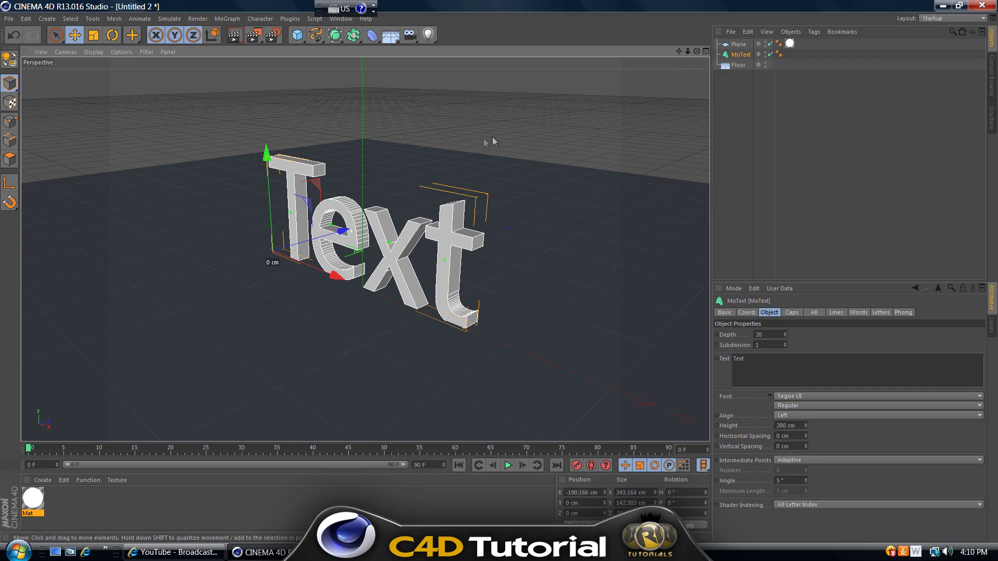
# Step: Turn the view to face the Text and render two previews showing the glowing plane above it
pyautogui.moveTo(680, 51); pyautogui.dragTo(502, 273)
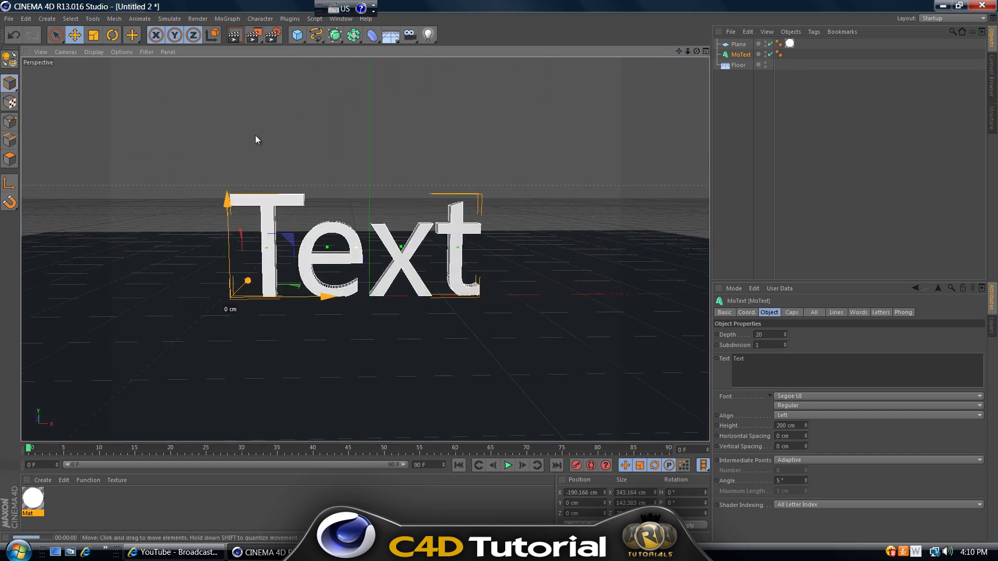
pyautogui.hotkey('ctrl', 'r')
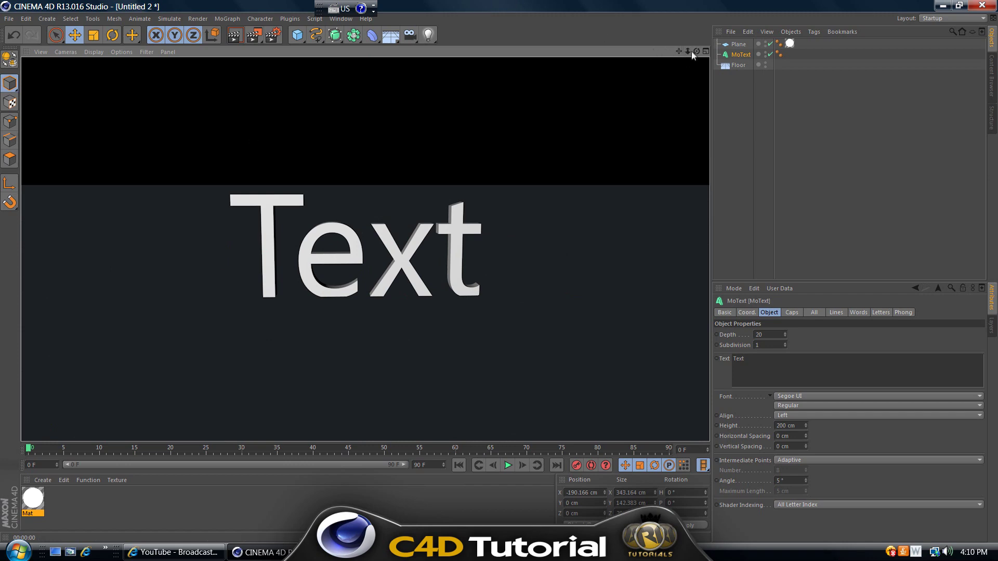
pyautogui.moveTo(688, 51); pyautogui.dragTo(351, 64)
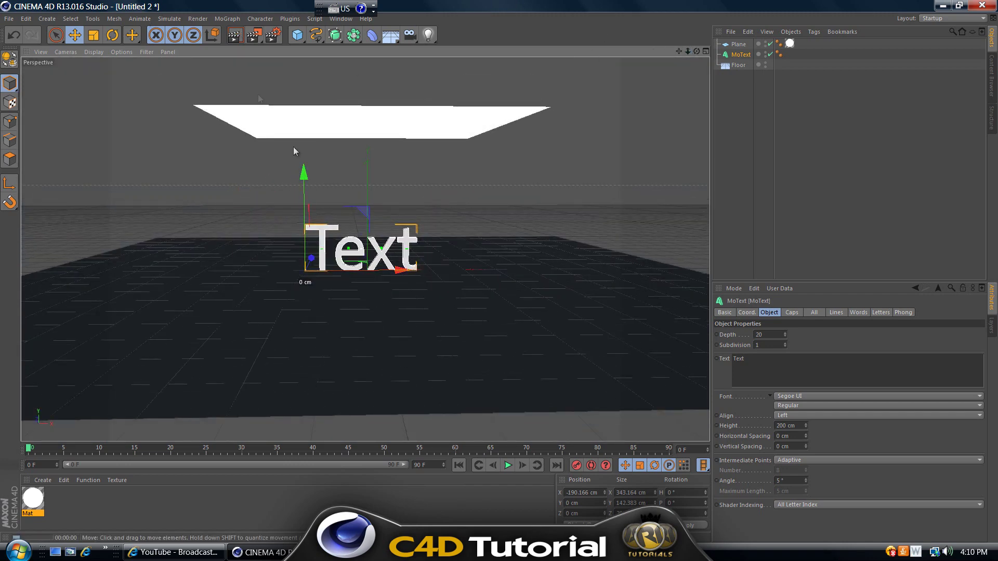
pyautogui.hotkey('ctrl', 'r')
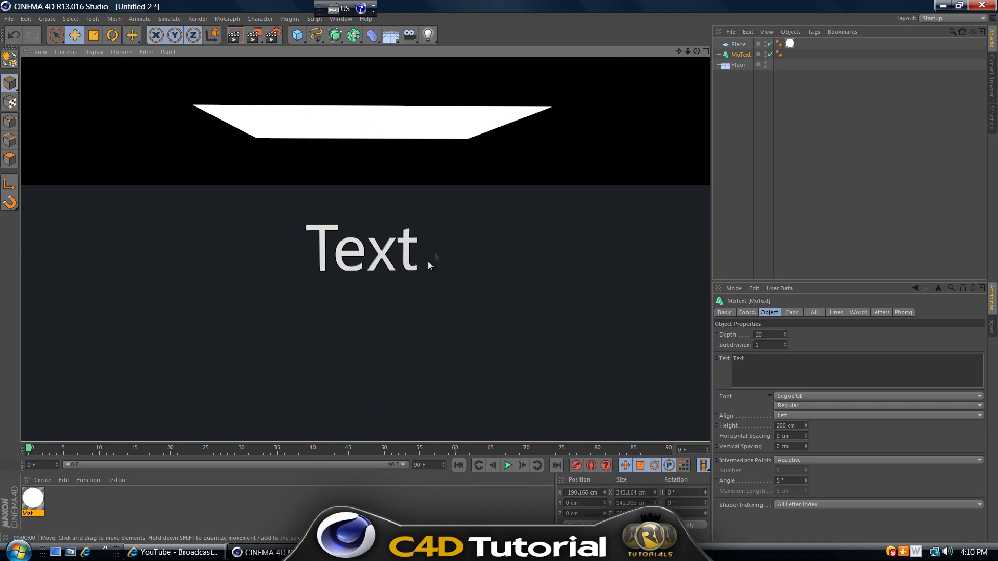
pyautogui.click(27, 498)
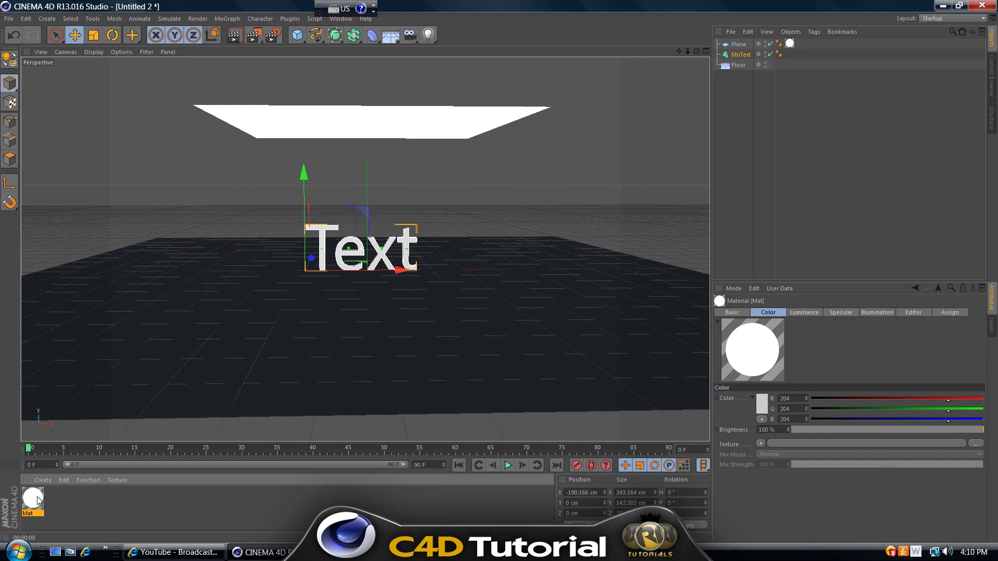
# Step: Check Mat's full-white Luminance, then render and clear a preview of the active view
pyautogui.doubleClick(34, 498)
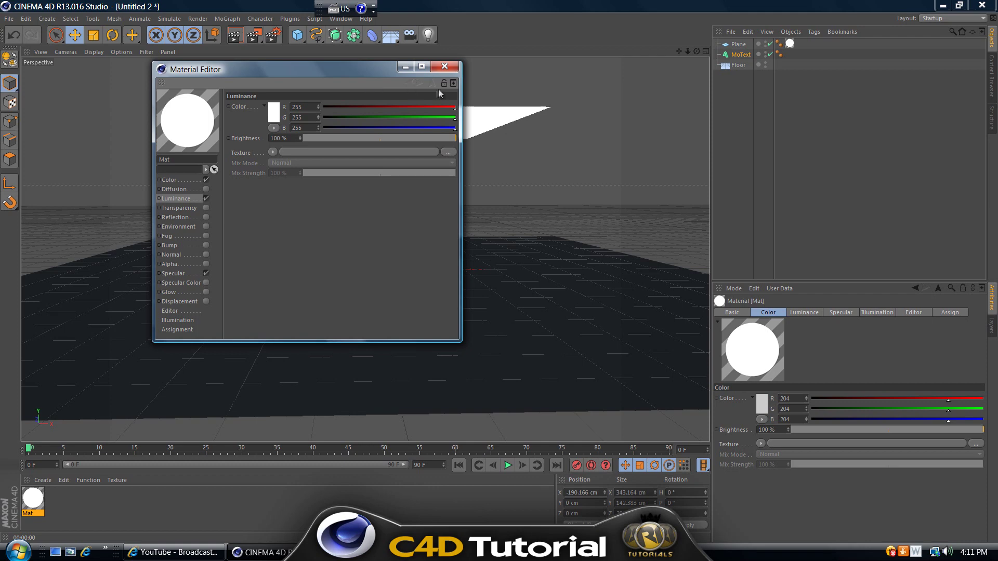
pyautogui.click(448, 67)
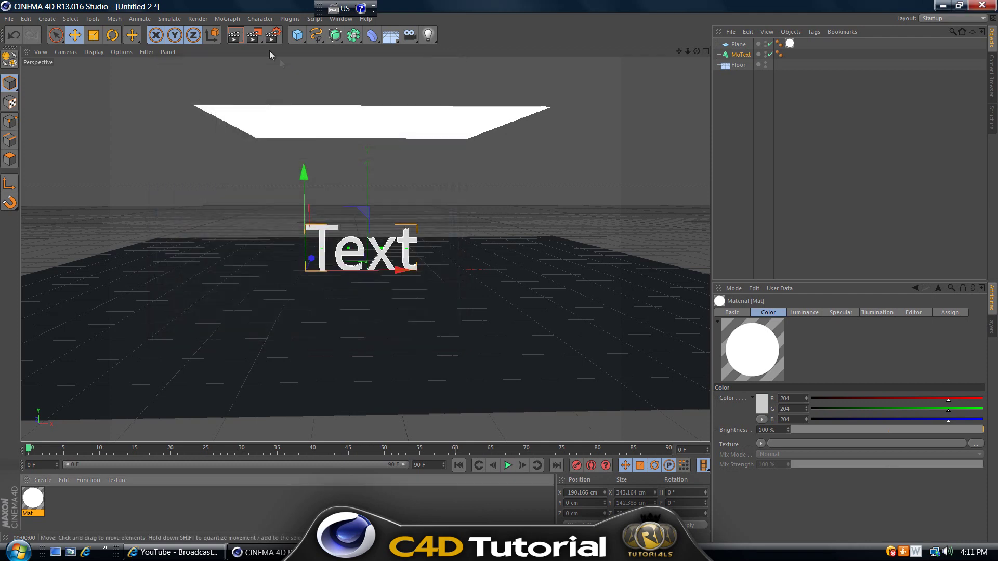
pyautogui.click(234, 35)
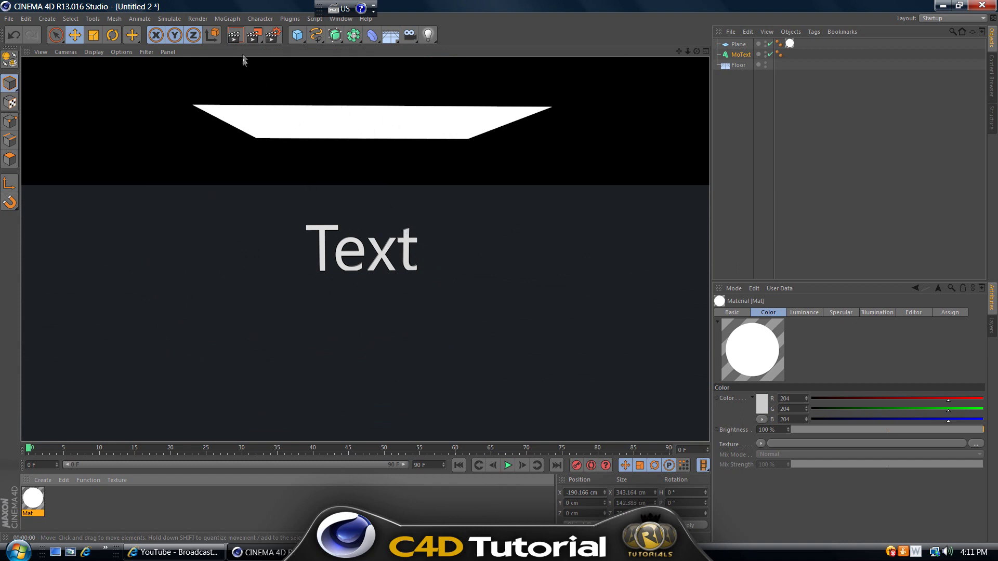
pyautogui.click(266, 61)
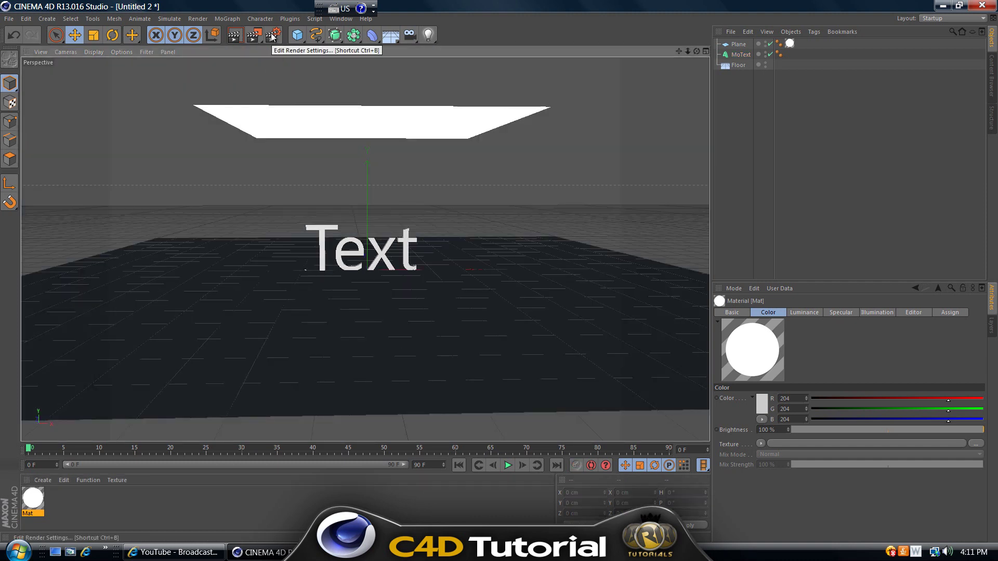
# Step: Add Global Illumination as an effect in the Render Settings
pyautogui.click(272, 35)
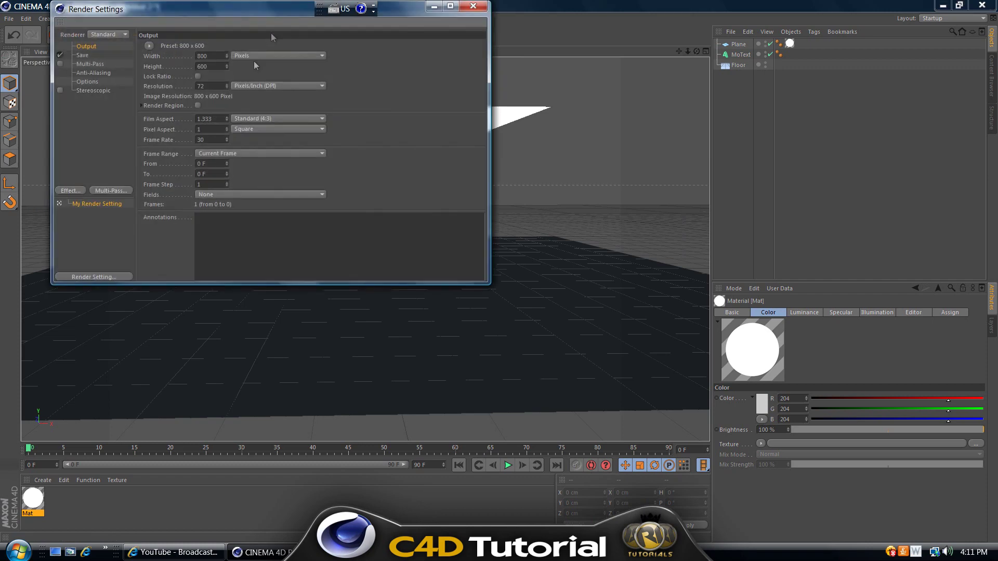
pyautogui.click(79, 190)
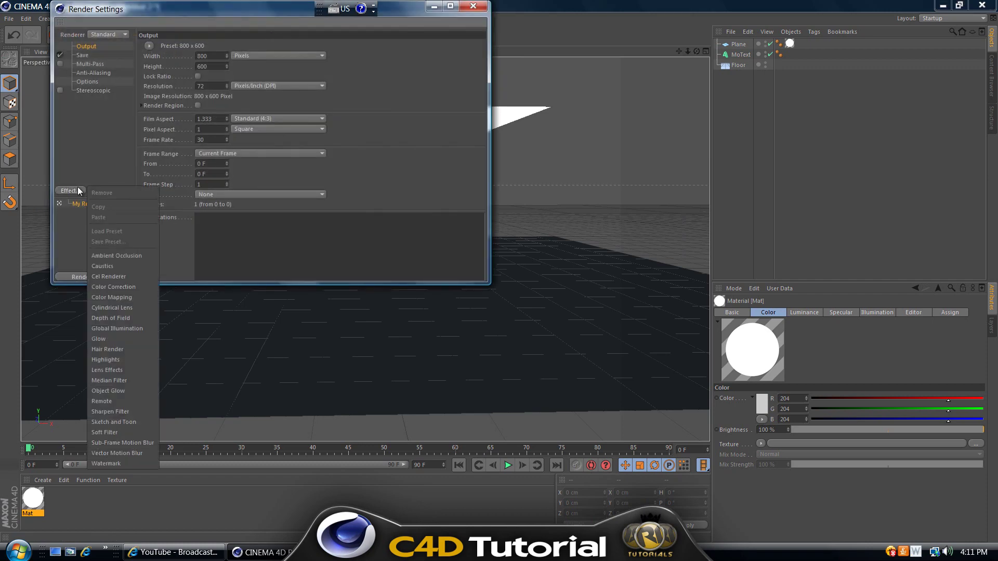
pyautogui.click(97, 329)
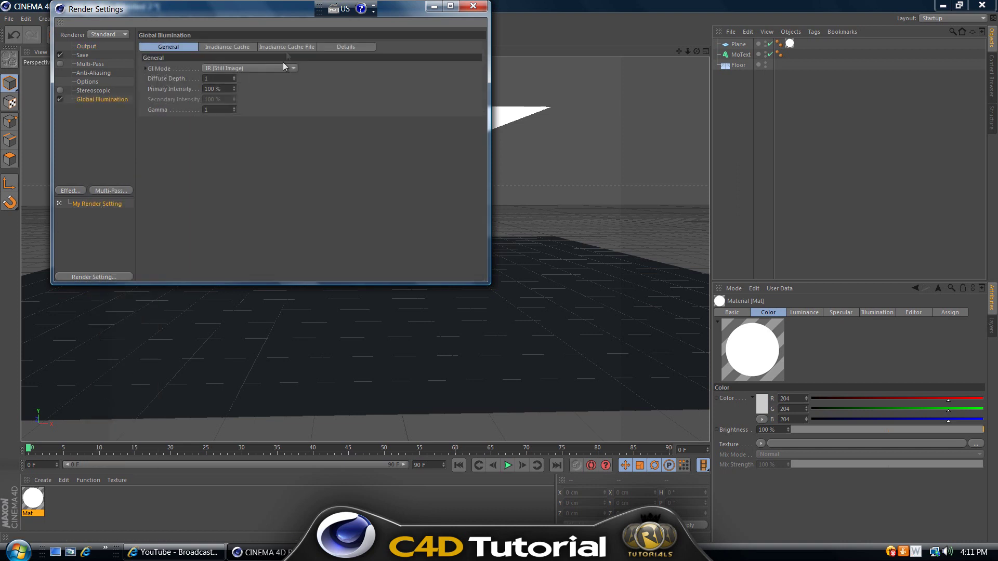
# Step: Set the Irradiance Cache Stochastic Samples and Record Density to Low, then render the view
pyautogui.click(224, 46)
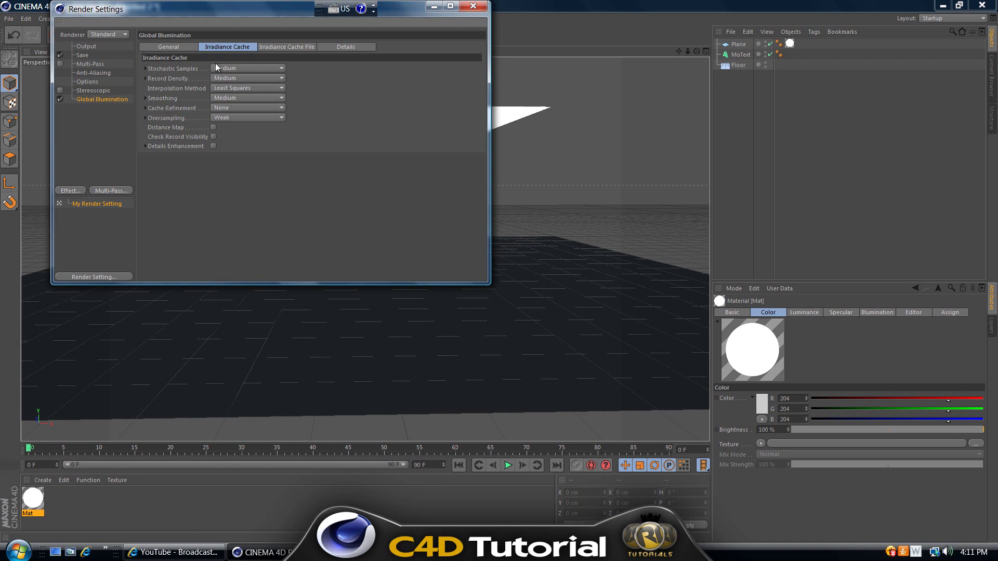
pyautogui.click(251, 69)
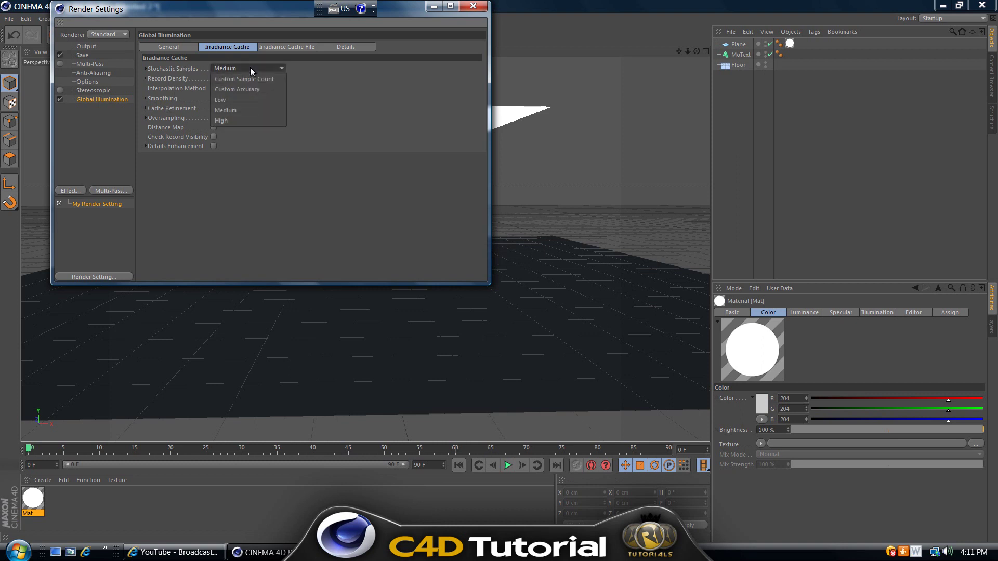
pyautogui.click(228, 99)
pyautogui.click(232, 77)
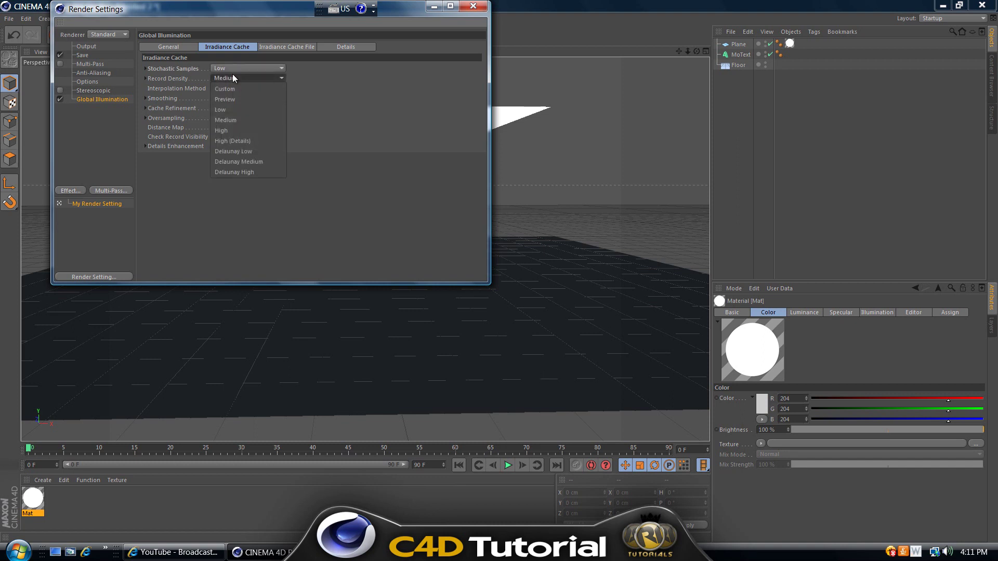
pyautogui.click(226, 110)
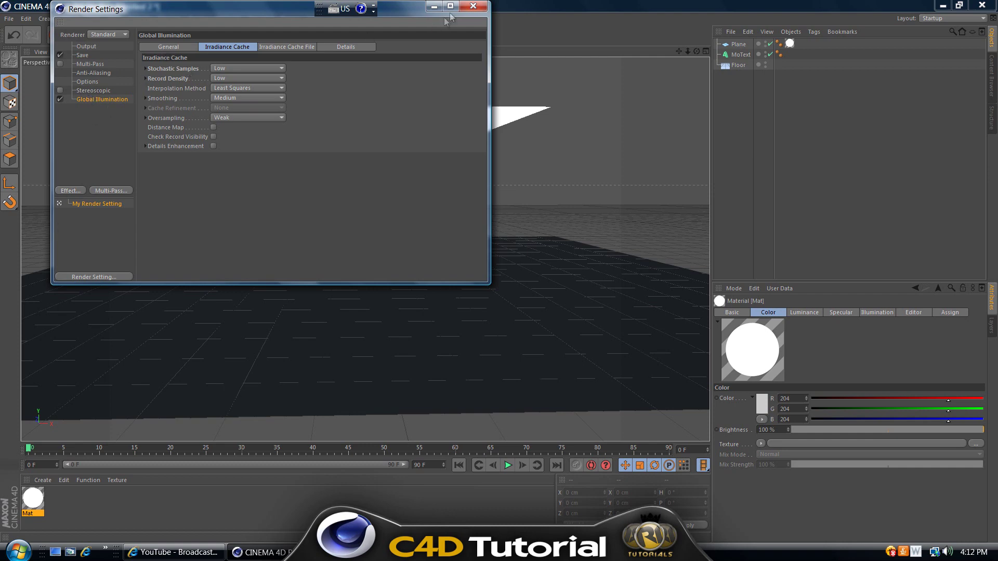
pyautogui.click(473, 7)
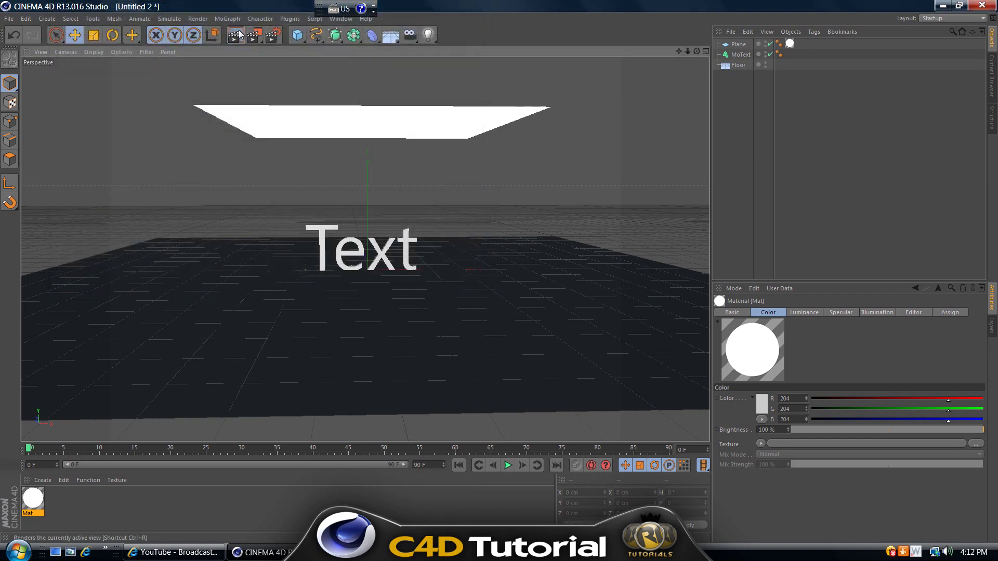
pyautogui.click(239, 33)
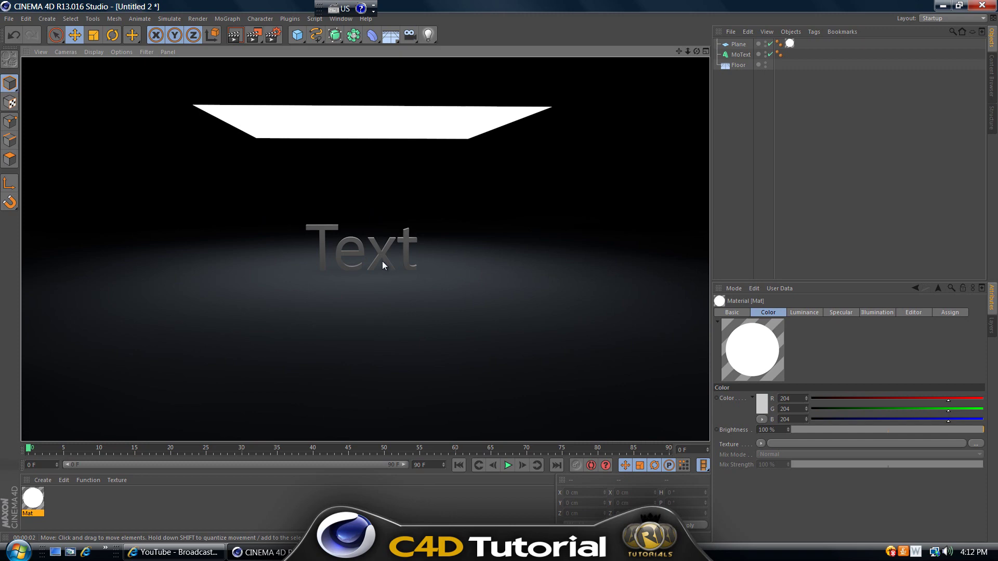
# Step: Zoom in on the Text, render a Global Illumination test, then clear it
pyautogui.scroll(6, 370, 227)
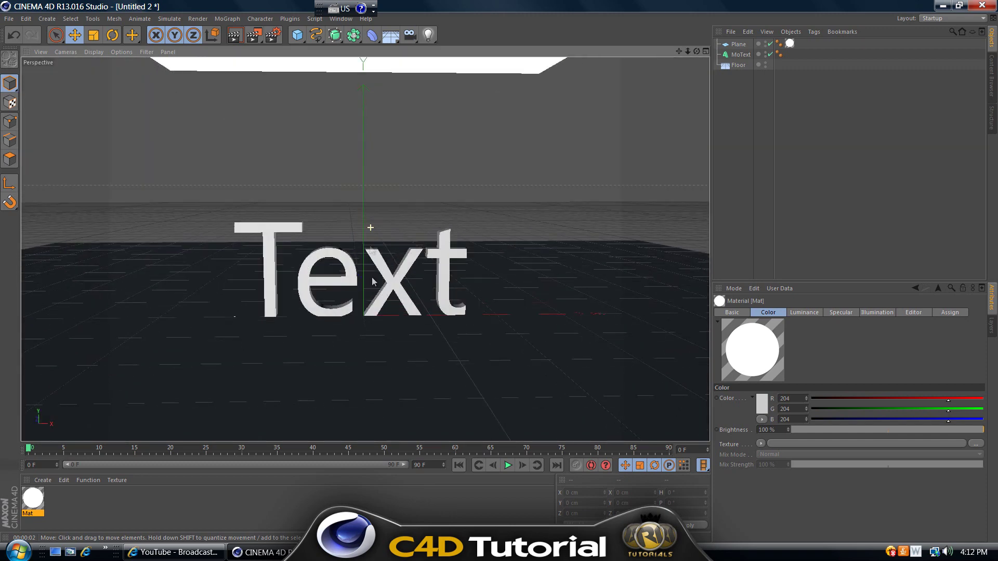
pyautogui.scroll(6, 359, 317)
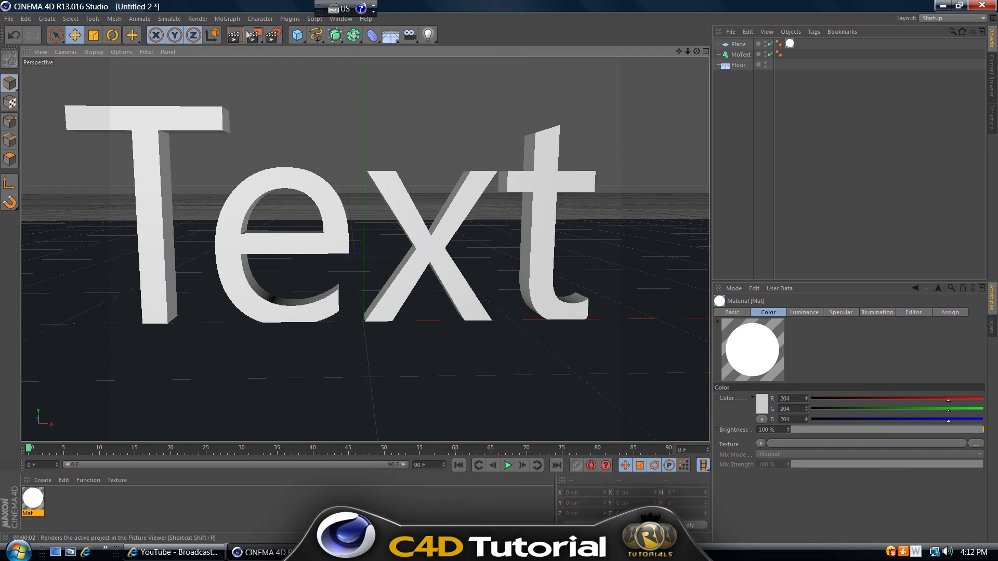
pyautogui.click(236, 36)
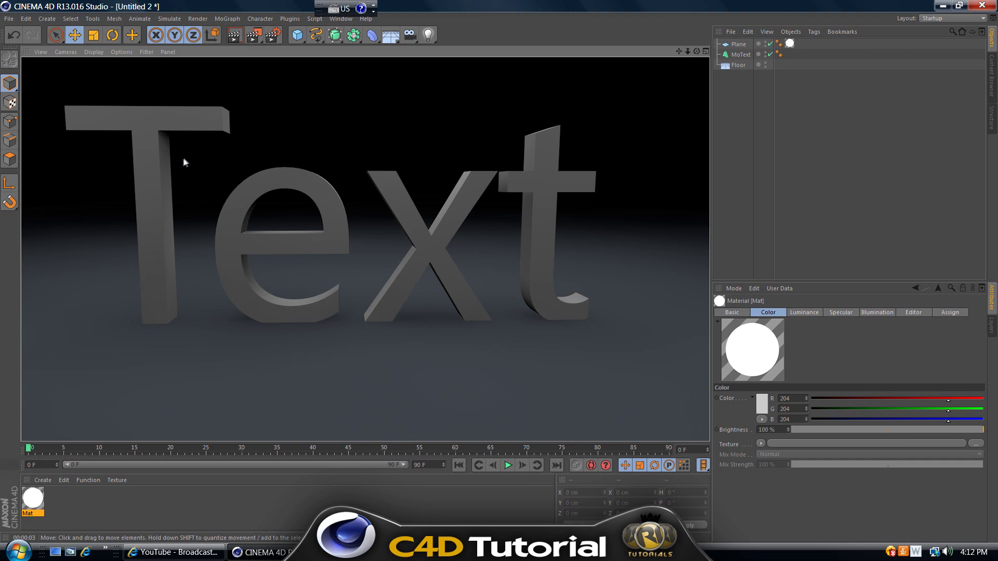
pyautogui.click(261, 102)
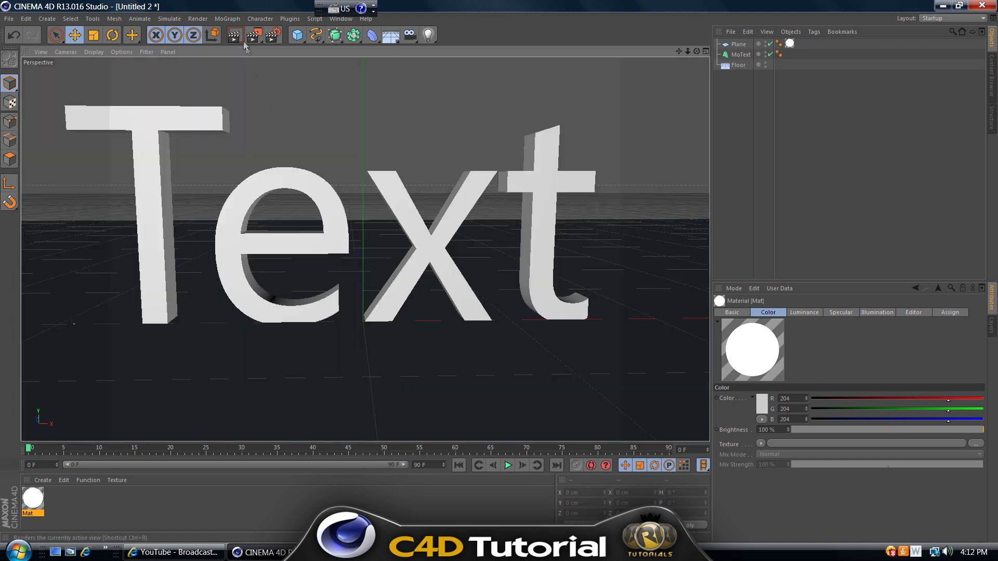
# Step: Add Ambient Occlusion as an effect in the Render Settings
pyautogui.click(265, 32)
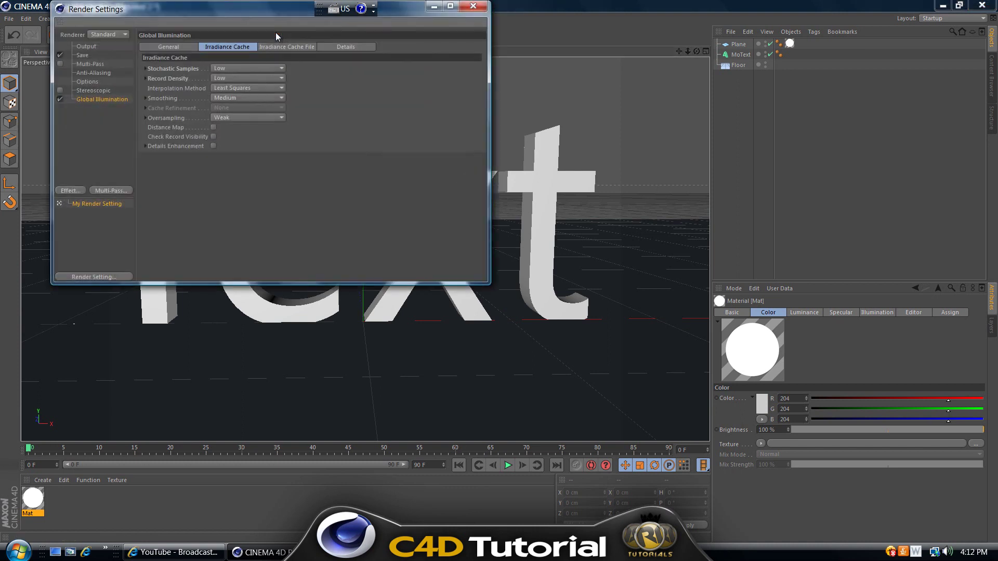
pyautogui.click(64, 190)
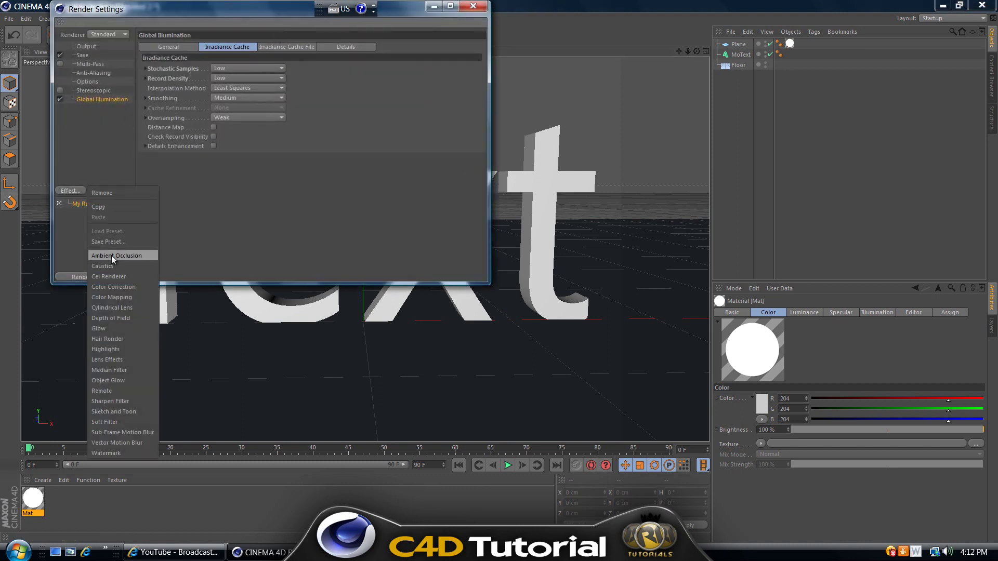
pyautogui.click(98, 256)
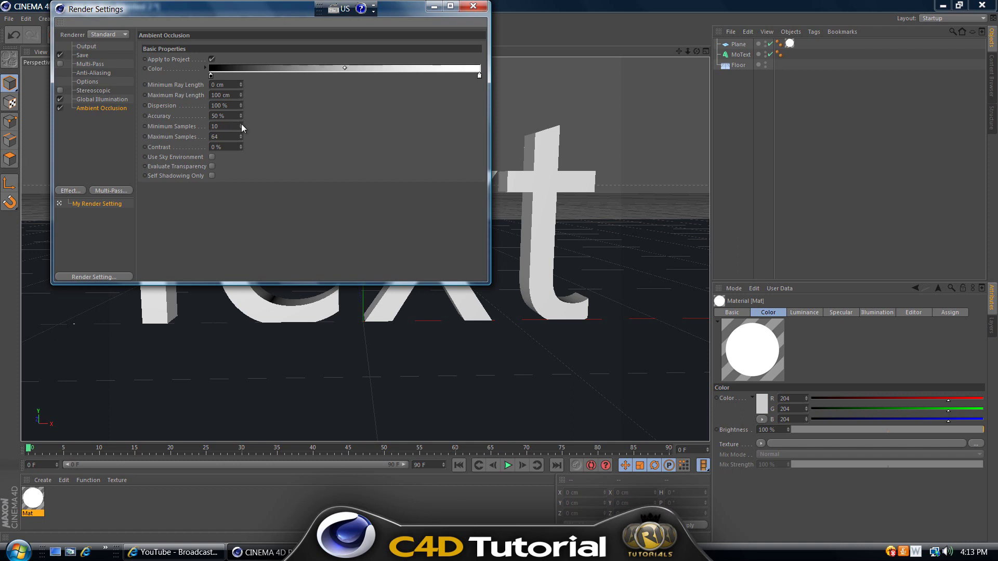
# Step: Set Ambient Occlusion Minimum Samples to 56 and Maximum Samples to 110, then render
pyautogui.moveTo(241, 124); pyautogui.dragTo(241, 124)
pyautogui.moveTo(239, 135); pyautogui.dragTo(242, 133)
pyautogui.click(241, 138)
pyautogui.click(482, 7)
pyautogui.click(234, 35)
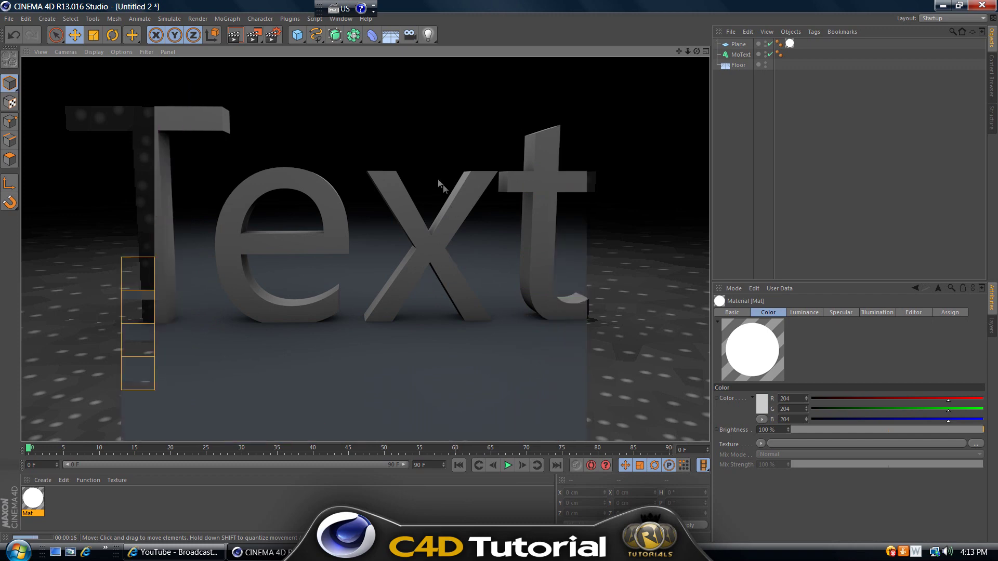
# Step: Zoom out to show the Text and overhead plane, render a new preview, then select the Plane
pyautogui.click(408, 138)
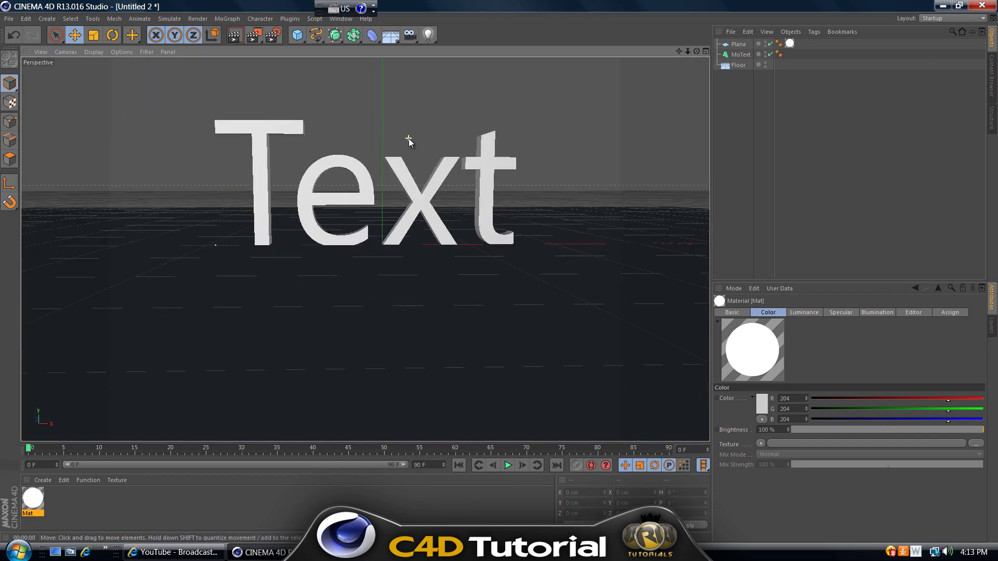
pyautogui.scroll(-5, 409, 139)
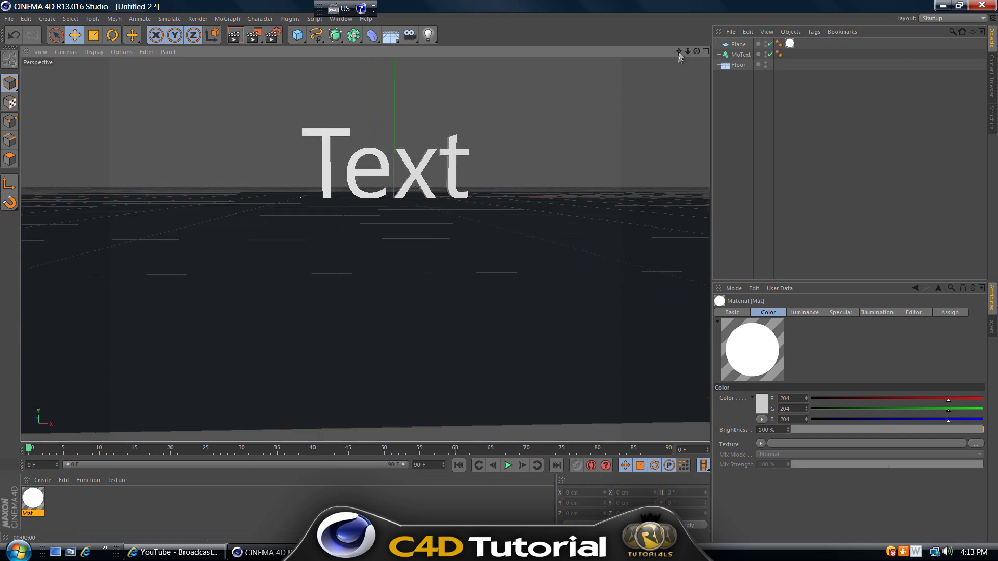
pyautogui.moveTo(678, 51); pyautogui.dragTo(499, 284)
pyautogui.click(235, 36)
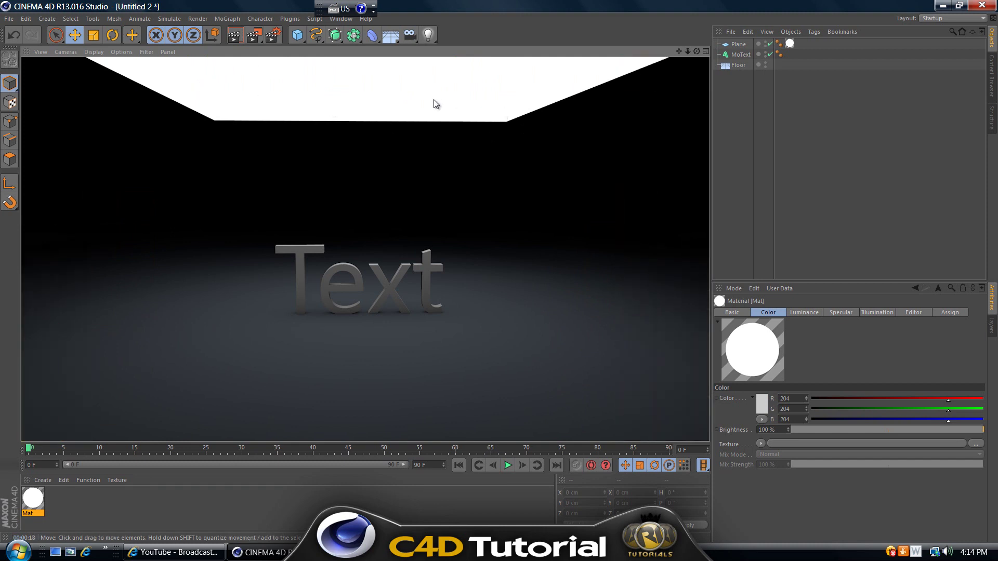
pyautogui.click(341, 105)
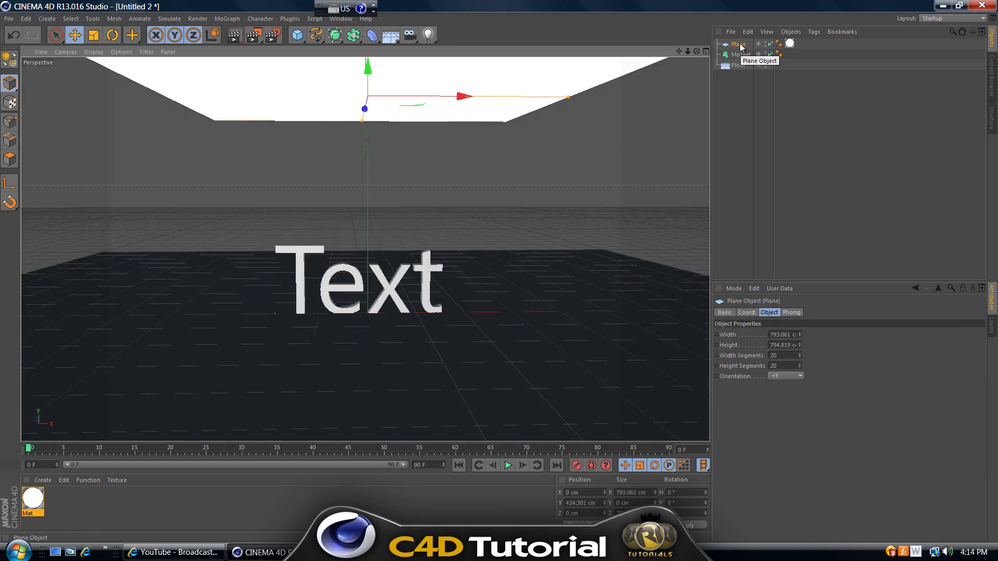
pyautogui.rightClick(740, 47)
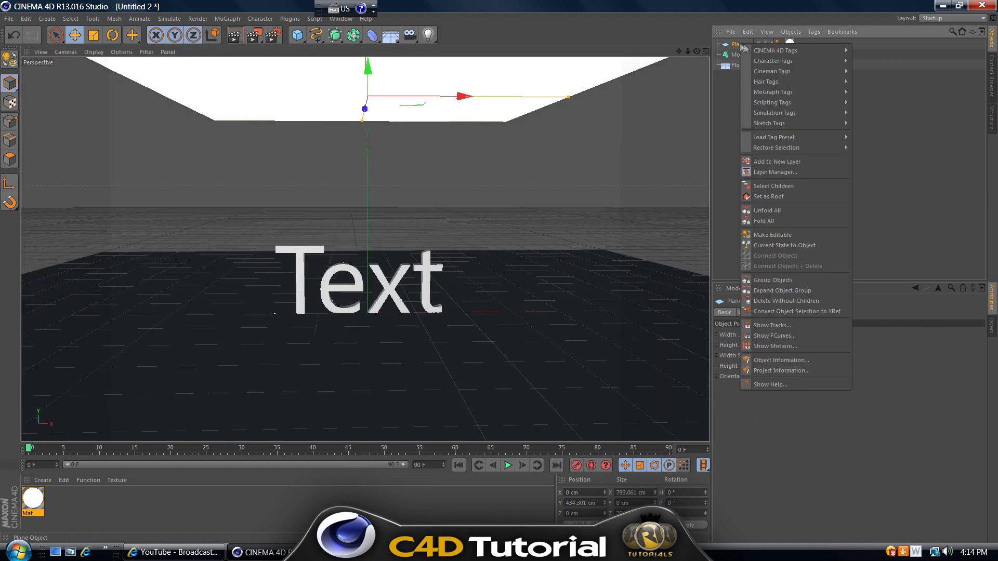
# Step: Add a Compositing tag to the Plane, disable Receive Shadows and Seen by Camera, and re-render
pyautogui.moveTo(758, 49)
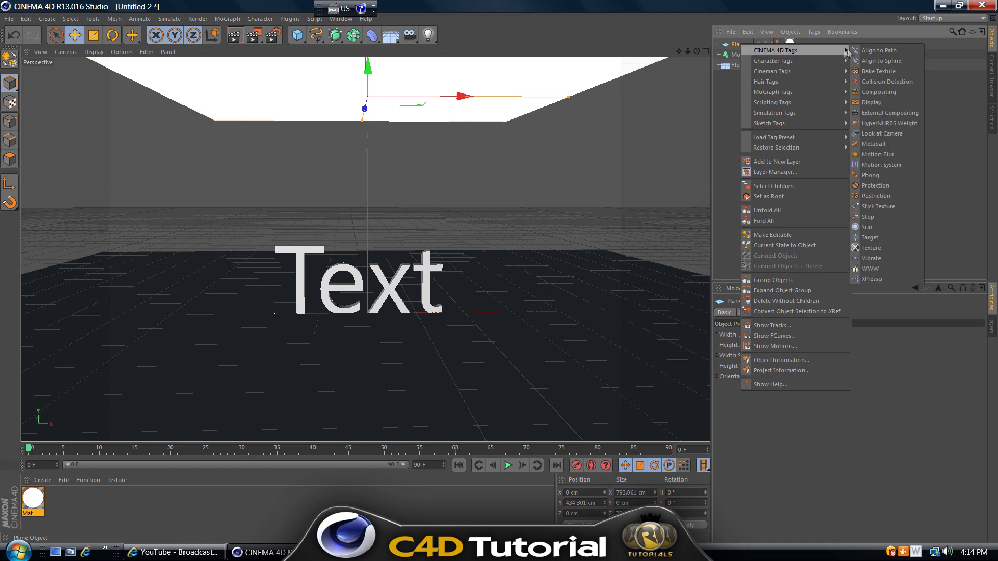
pyautogui.click(884, 92)
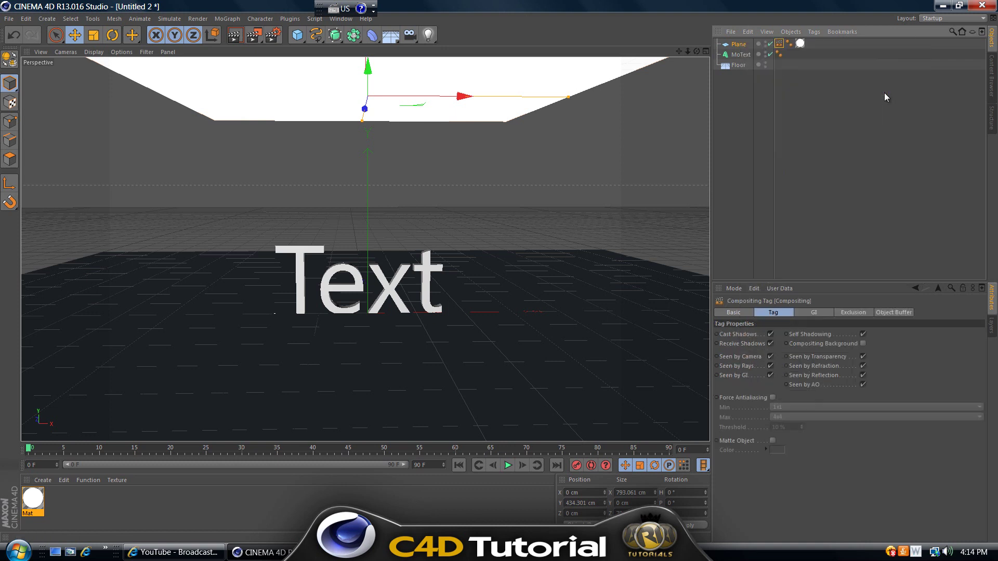
pyautogui.click(771, 344)
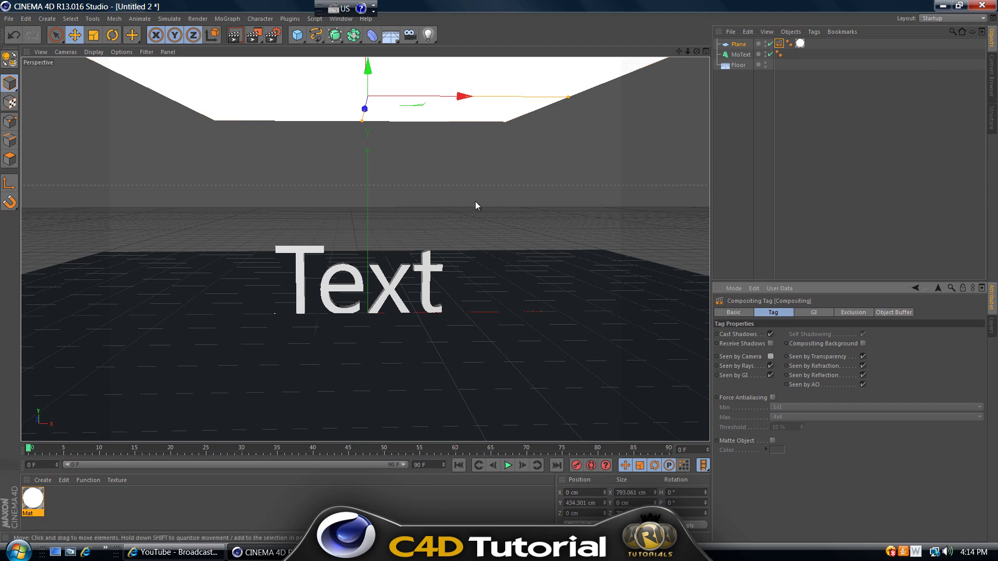
pyautogui.click(235, 34)
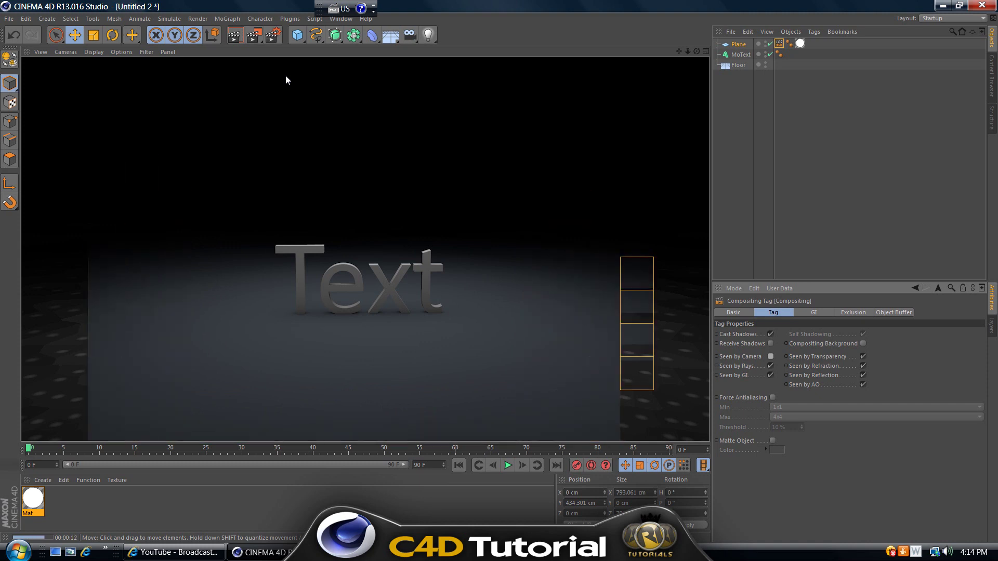
pyautogui.click(246, 130)
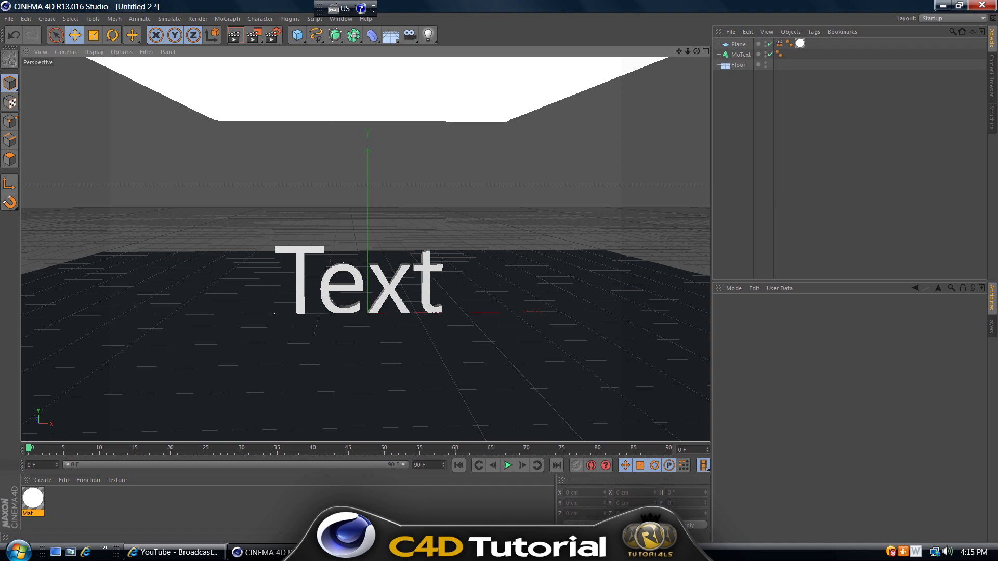
pyautogui.moveTo(384, 552)
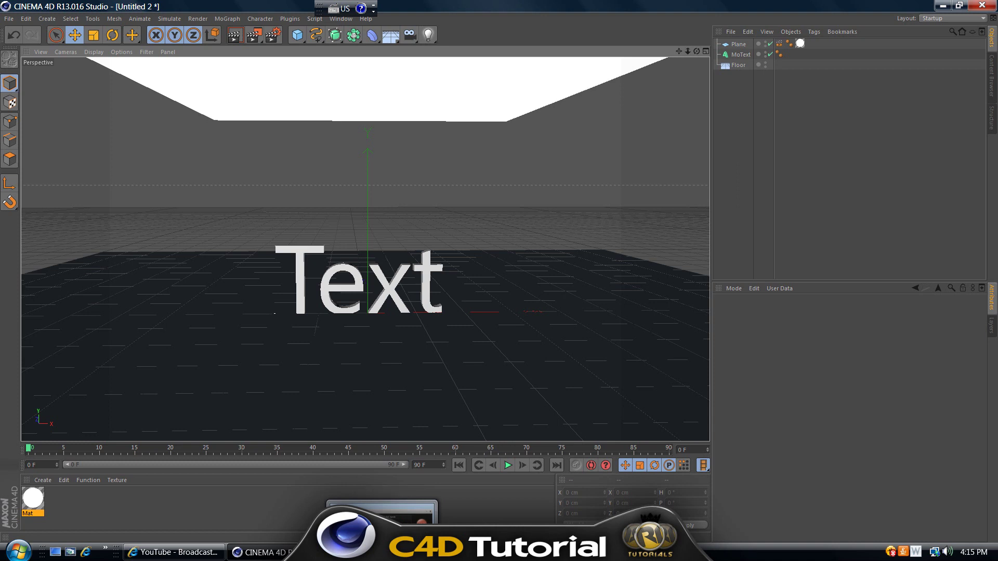
pyautogui.click(384, 552)
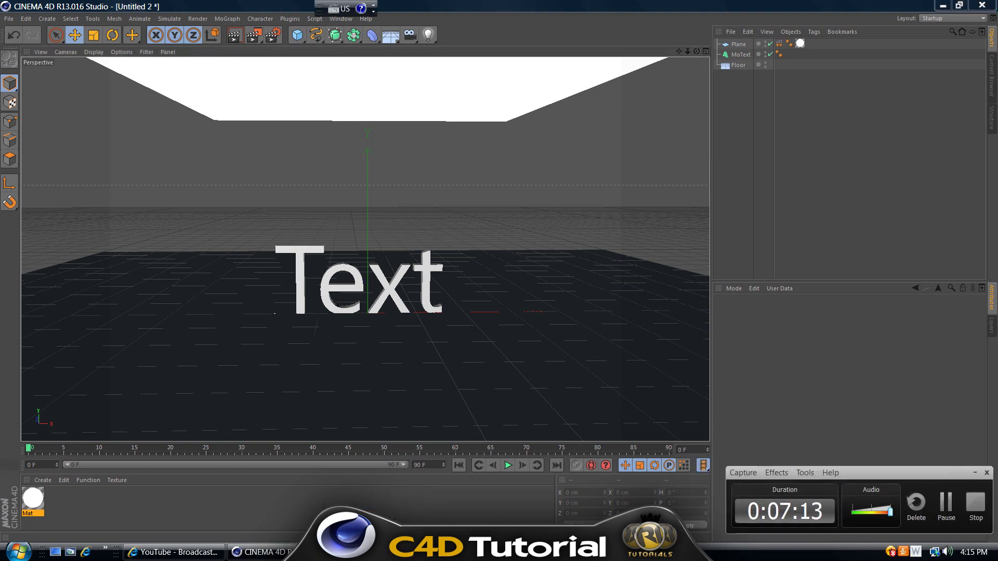